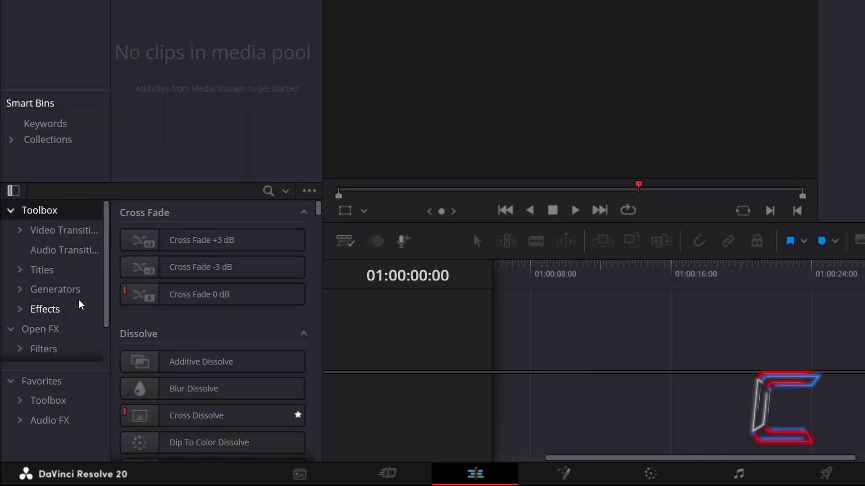
# Step: Add a Fusion Composition effect at the start of the empty timeline and extend the clip to about 10 seconds
pyautogui.click(45, 309)
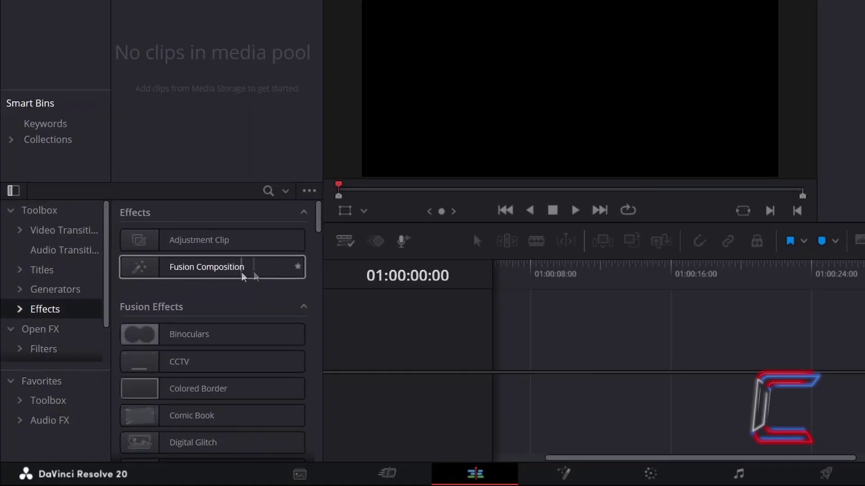
pyautogui.moveTo(253, 276); pyautogui.dragTo(513, 347)
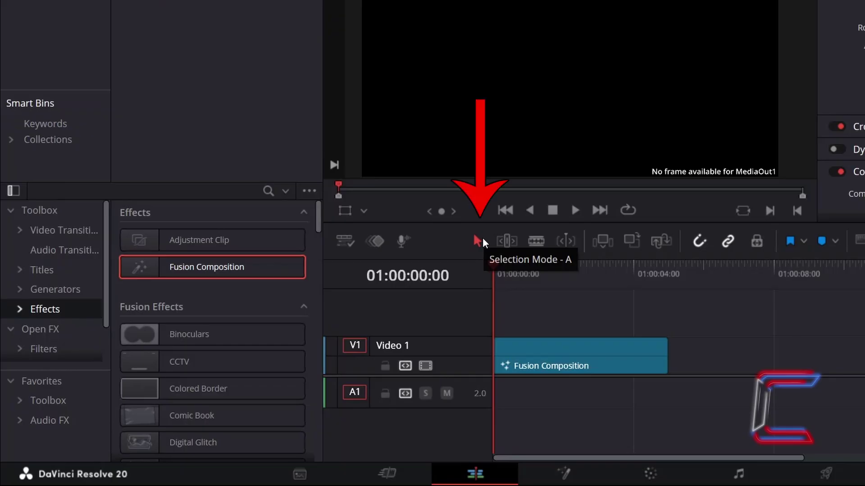
pyautogui.click(666, 350)
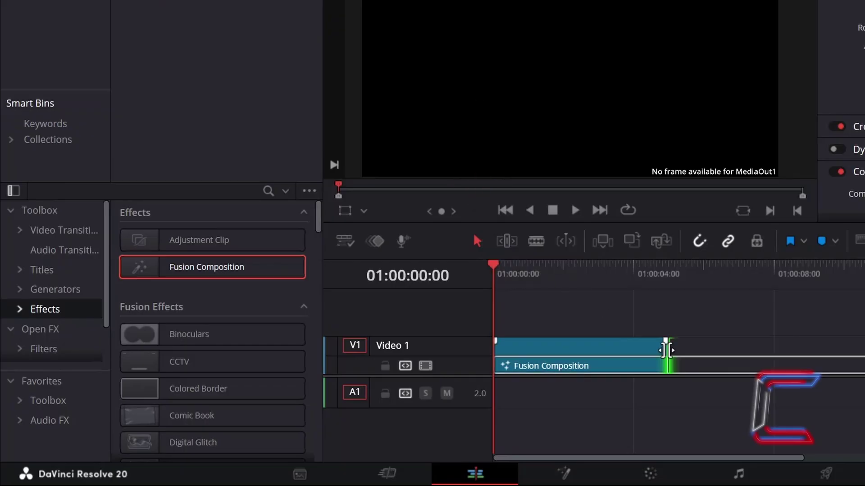
pyautogui.moveTo(666, 350); pyautogui.dragTo(842, 356)
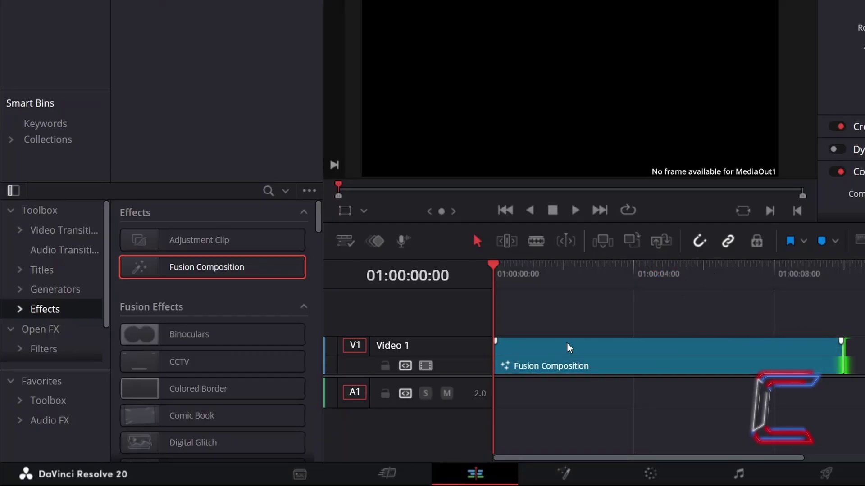
# Step: Open the Fusion Composition clip in the Fusion page and add an Ellipse mask node displayed in the right viewer
pyautogui.rightClick(567, 343)
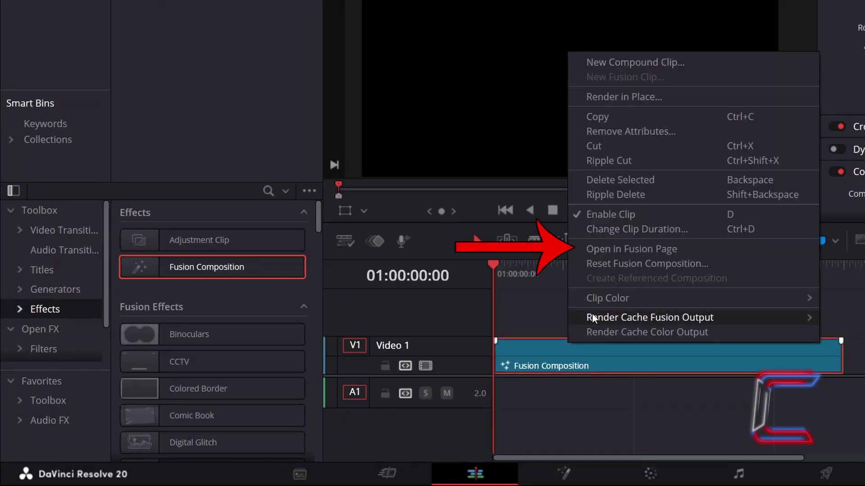
pyautogui.click(688, 252)
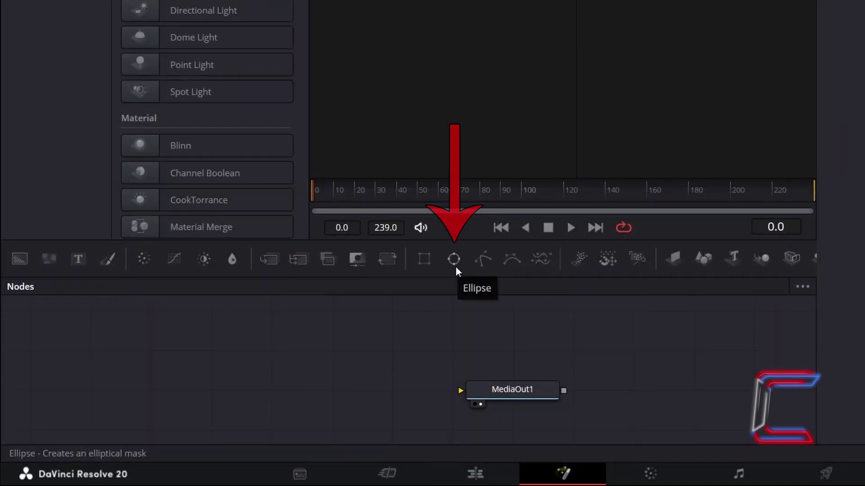
pyautogui.click(455, 266)
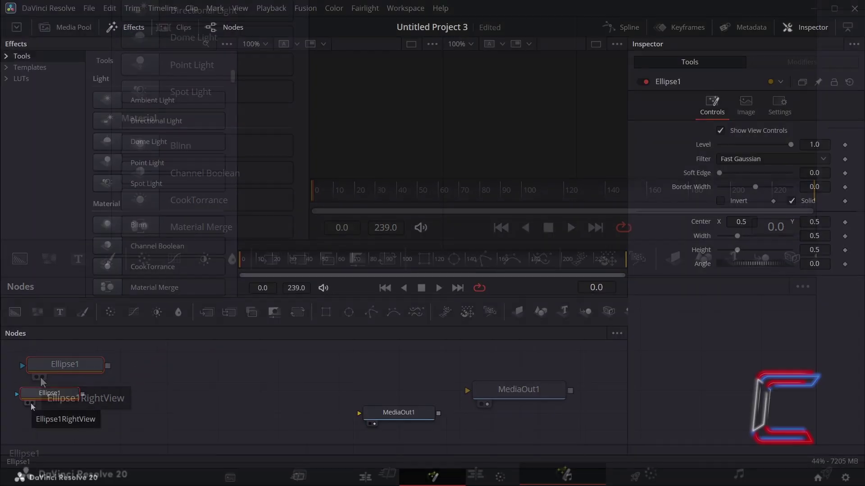
pyautogui.click(31, 403)
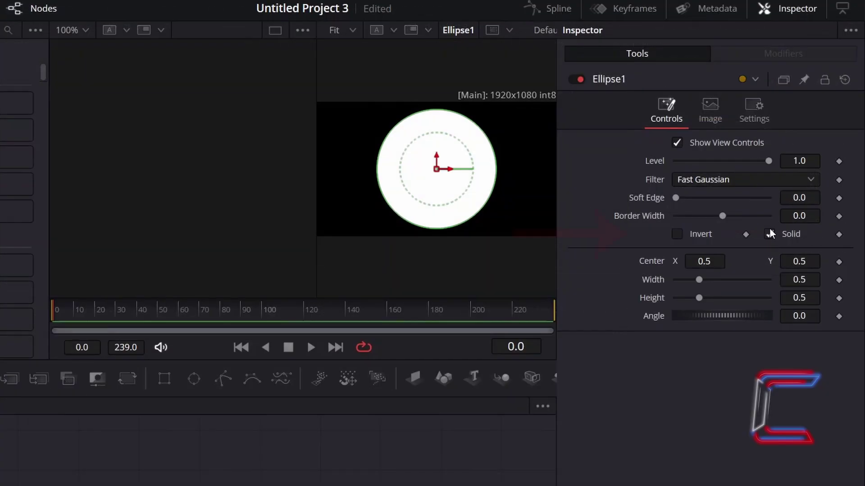
# Step: Turn the ellipse into an outline by disabling Solid and setting its border width to 0.0125
pyautogui.click(768, 236)
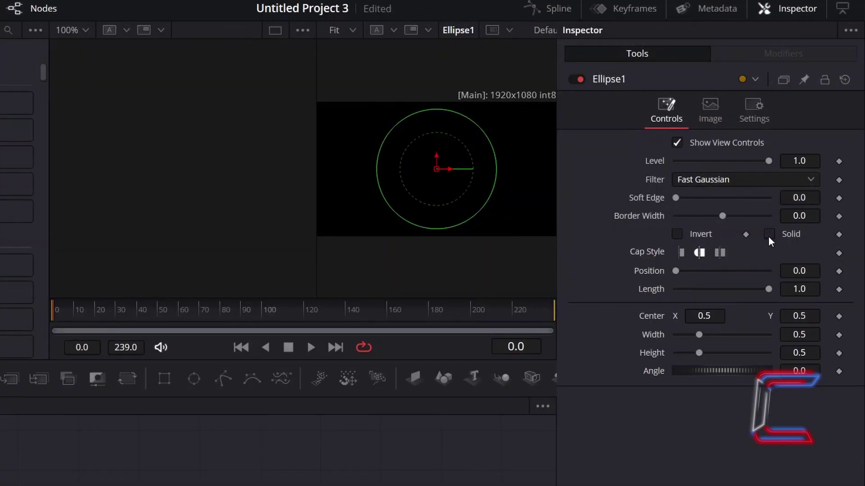
pyautogui.click(814, 214)
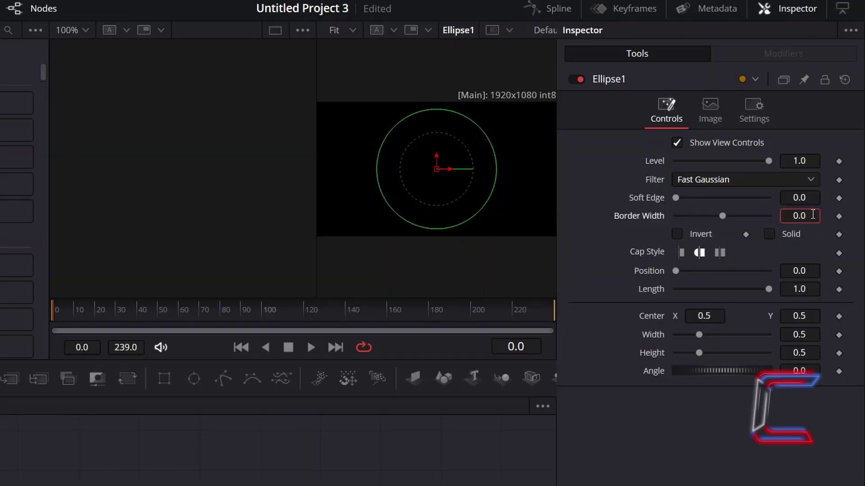
pyautogui.write('1')
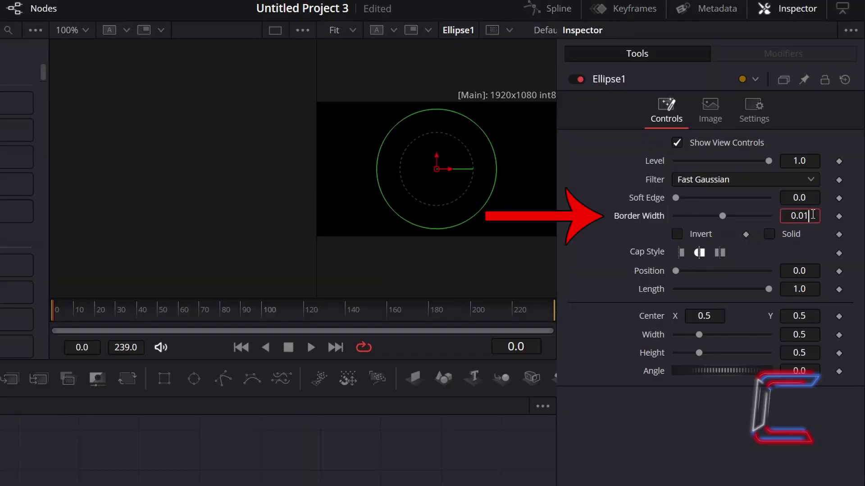
pyautogui.write('25')
pyautogui.press('Tab')
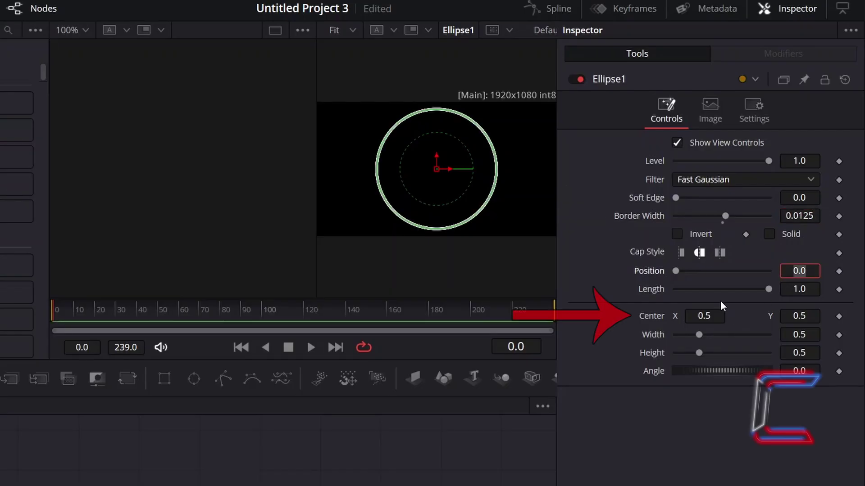
# Step: Set the ellipse's width and height to 0.45 with its center at X 0.5, Y 0.5
pyautogui.moveTo(701, 317)
pyautogui.mouseDown()
pyautogui.moveTo(689, 316)
pyautogui.moveTo(701, 317)
pyautogui.mouseUp()
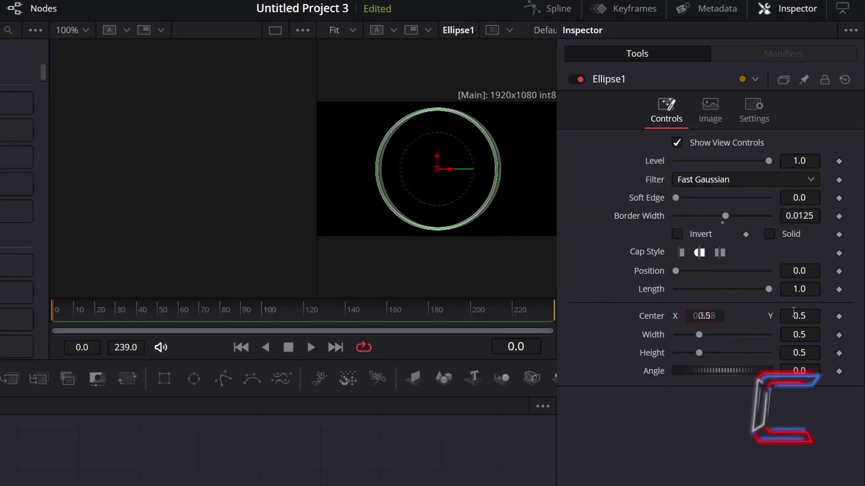
pyautogui.moveTo(793, 315)
pyautogui.mouseDown()
pyautogui.moveTo(809, 316)
pyautogui.moveTo(792, 316)
pyautogui.mouseUp()
pyautogui.click(814, 334)
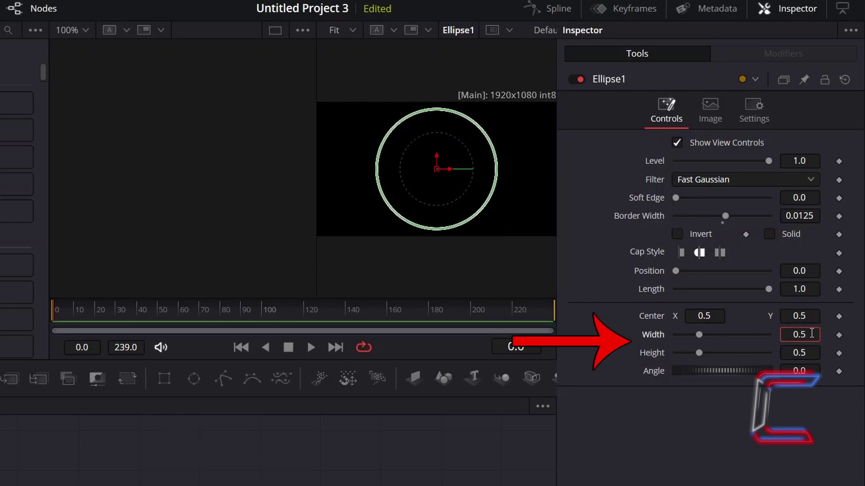
pyautogui.press('BackSpace')
pyautogui.write('45')
pyautogui.press('Tab')
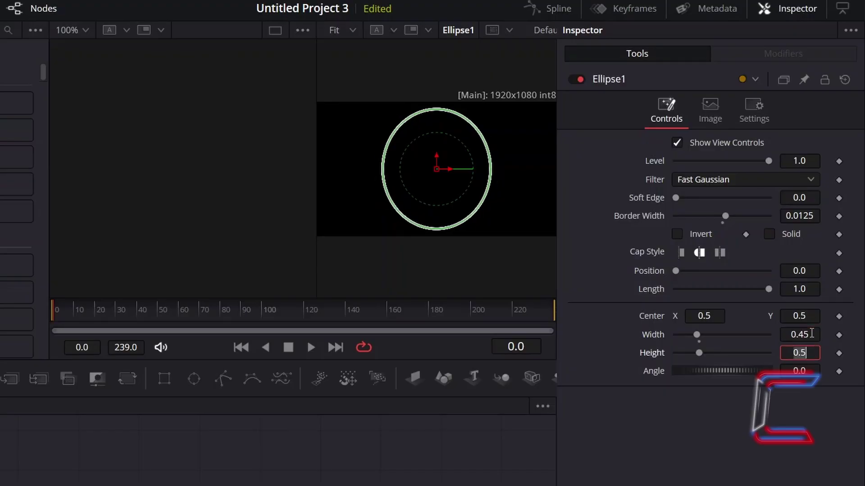
pyautogui.press('BackSpace')
pyautogui.press('BackSpace')
pyautogui.press('BackSpace')
pyautogui.write('0.45')
pyautogui.press('Tab')
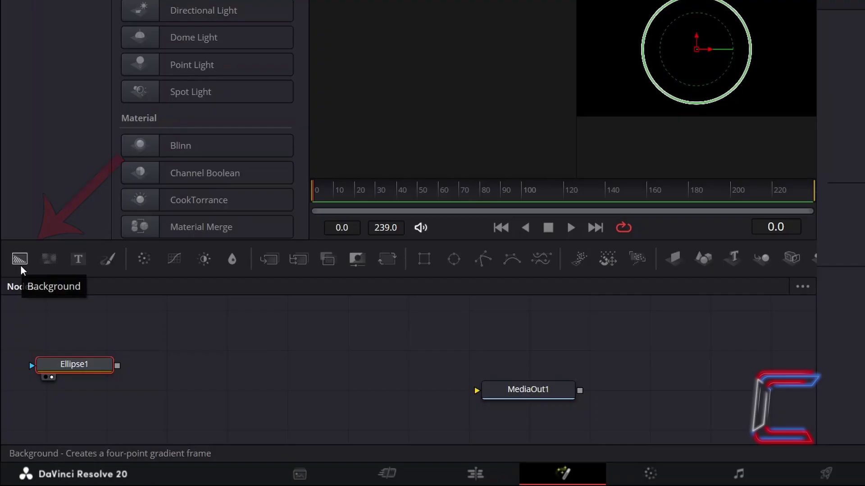
# Step: Add a Background node masked by the Ellipse1 output and set its color type to Gradient
pyautogui.click(20, 265)
pyautogui.moveTo(118, 366); pyautogui.dragTo(168, 367)
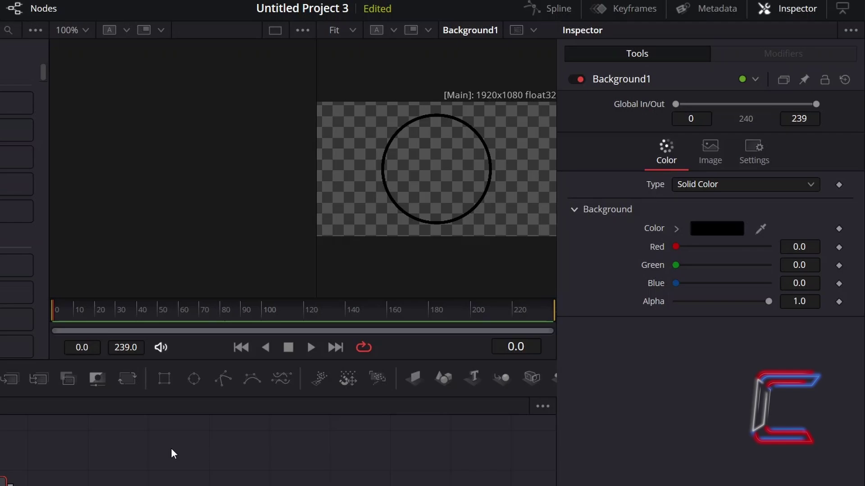
pyautogui.click(738, 183)
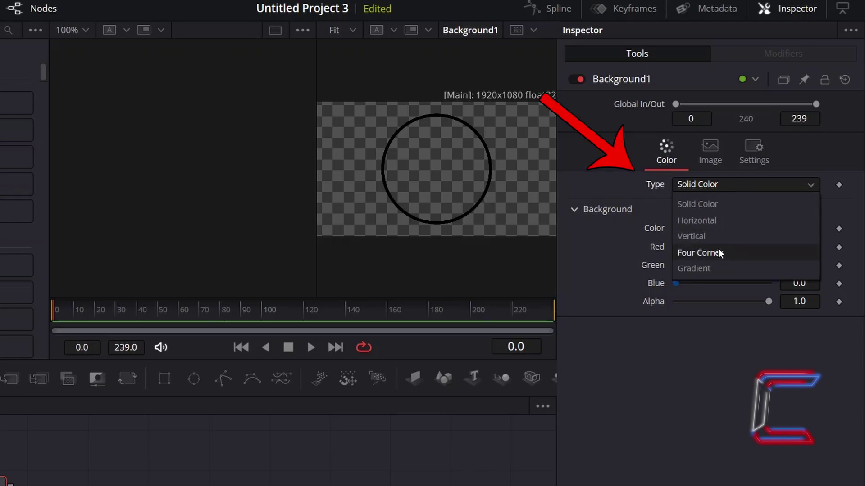
pyautogui.click(711, 266)
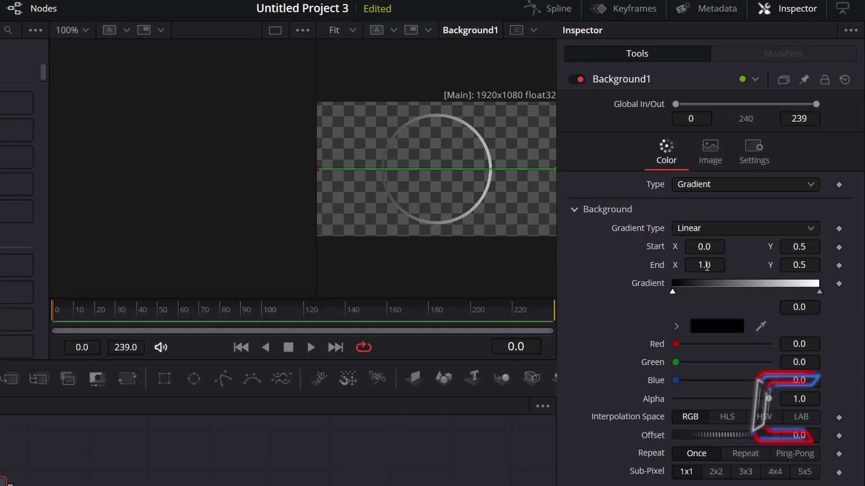
# Step: Set the background's linear gradient to start at X 0.5, Y 1.0 and end at X 0.5, Y 0.0
pyautogui.click(715, 246)
pyautogui.write('5')
pyautogui.press('Tab')
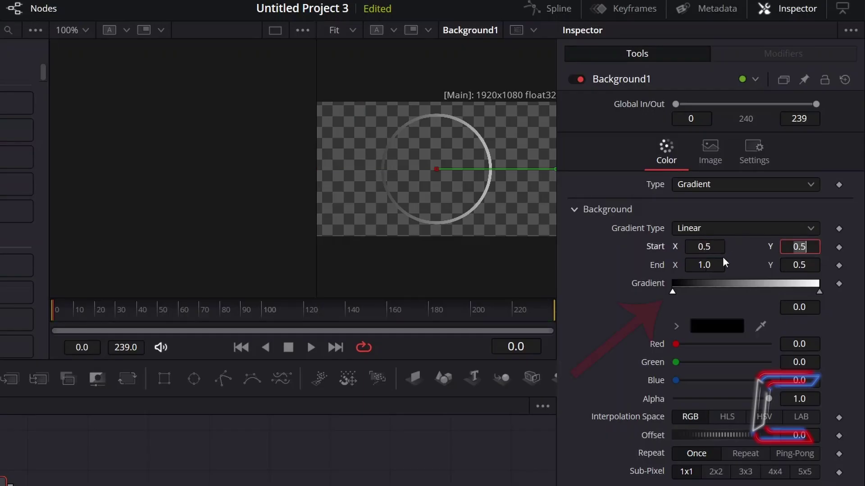
pyautogui.write('1')
pyautogui.press('Tab')
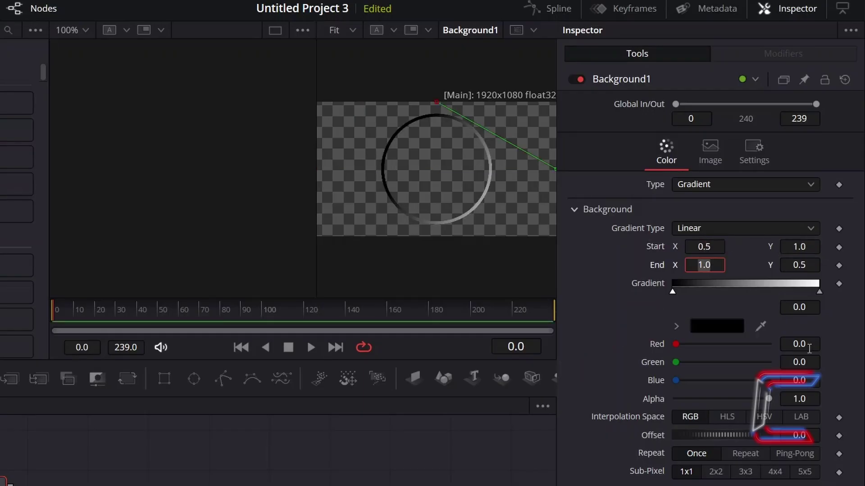
pyautogui.write('.5')
pyautogui.press('Tab')
pyautogui.write('0')
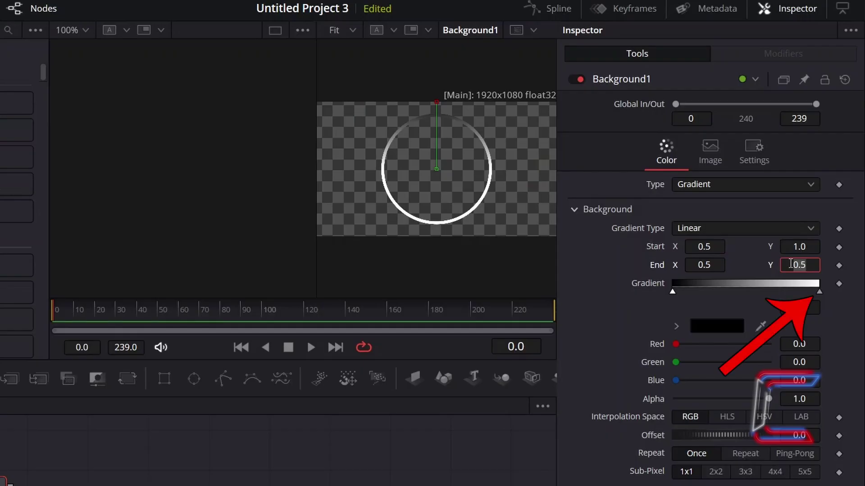
pyautogui.press('Tab')
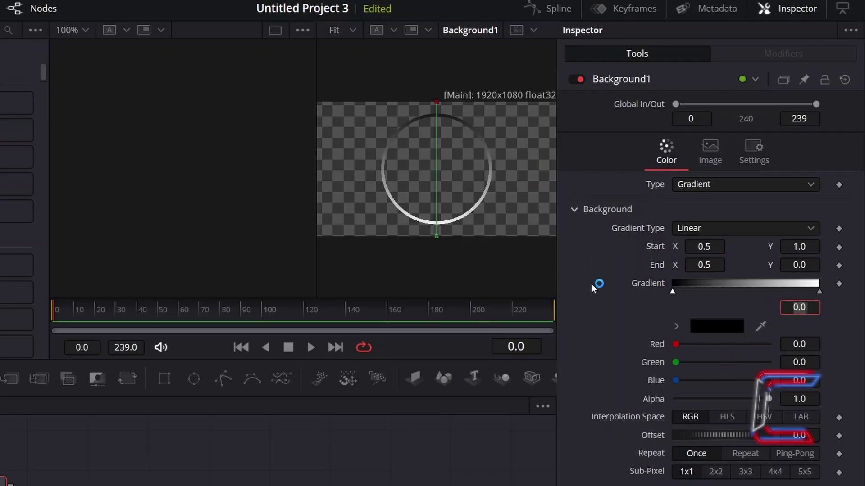
# Step: Set the gradient's starting color stop to light blue #00aaff
pyautogui.click(673, 293)
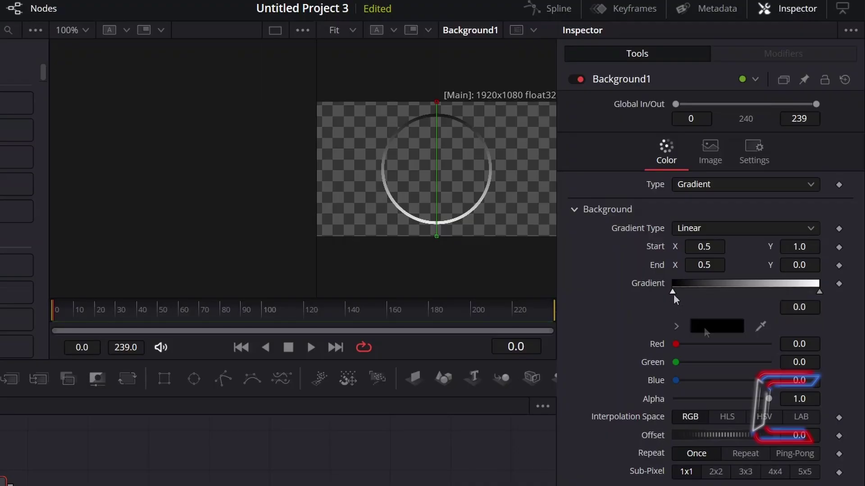
pyautogui.click(704, 328)
pyautogui.click(293, 155)
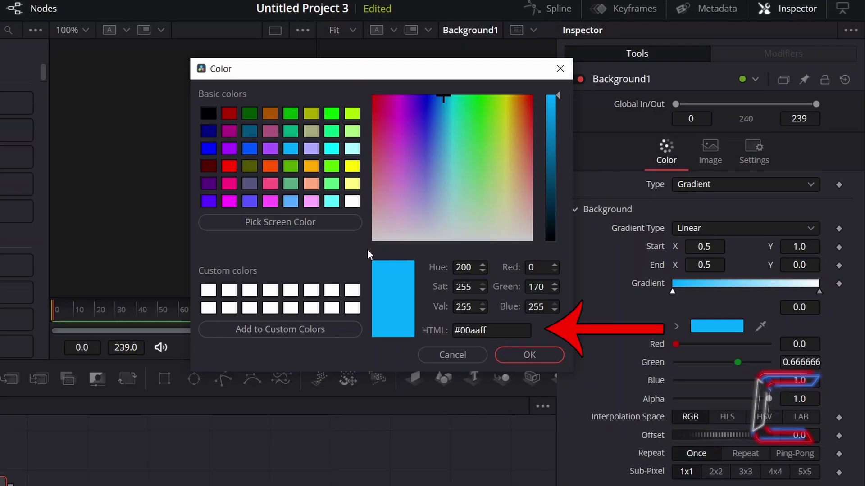
pyautogui.click(539, 357)
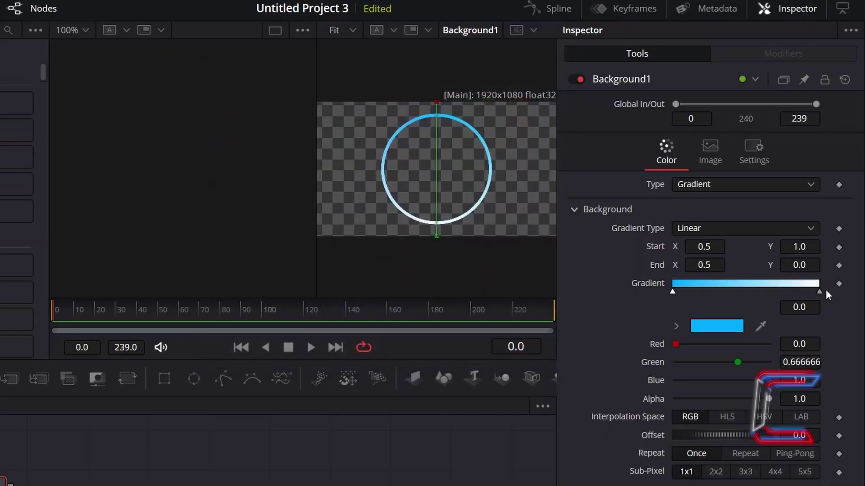
# Step: Set the gradient's ending color stop to magenta #ff00ff
pyautogui.click(819, 291)
pyautogui.click(720, 331)
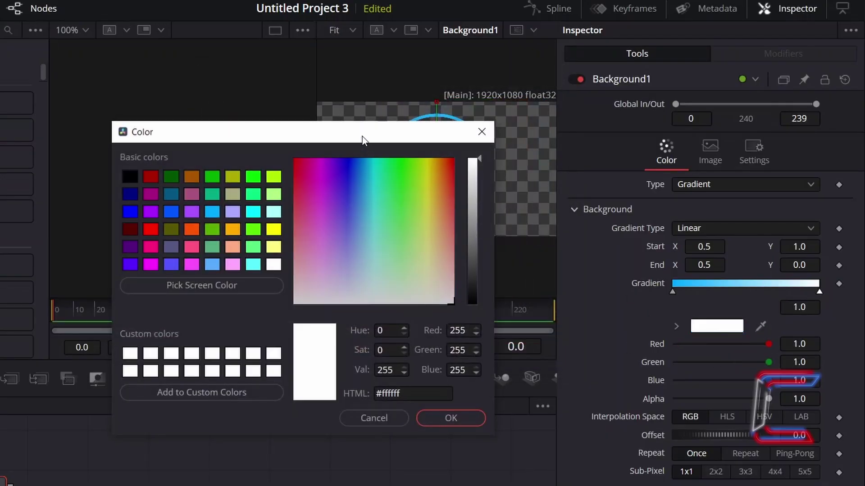
pyautogui.moveTo(362, 137); pyautogui.dragTo(426, 82)
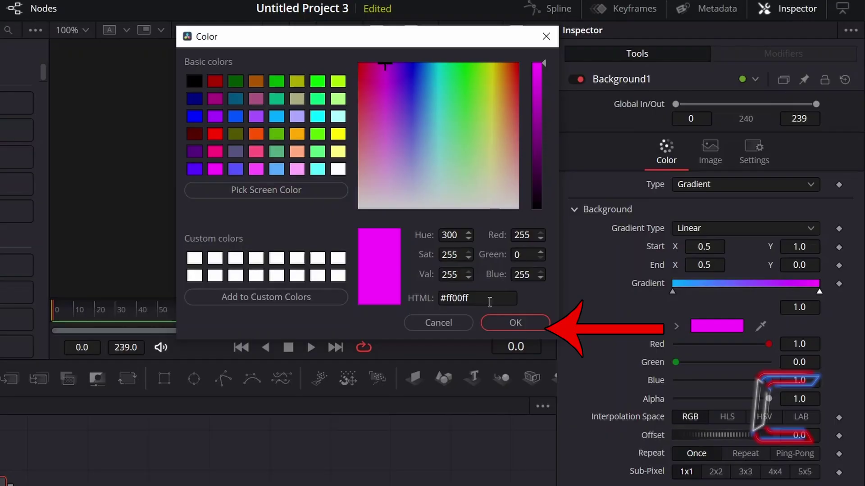
pyautogui.click(507, 322)
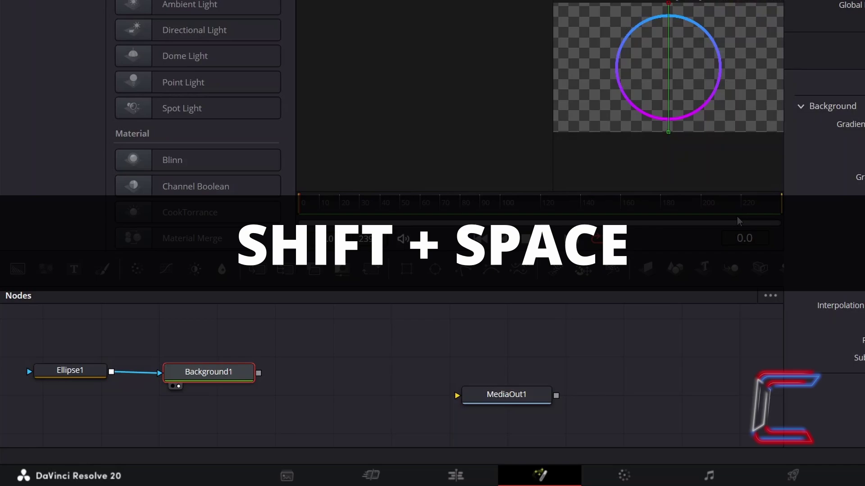
# Step: Add a Soft Glow node after the Background1 node
pyautogui.hotkey('shift', 'space')
pyautogui.write('Soft Glow')
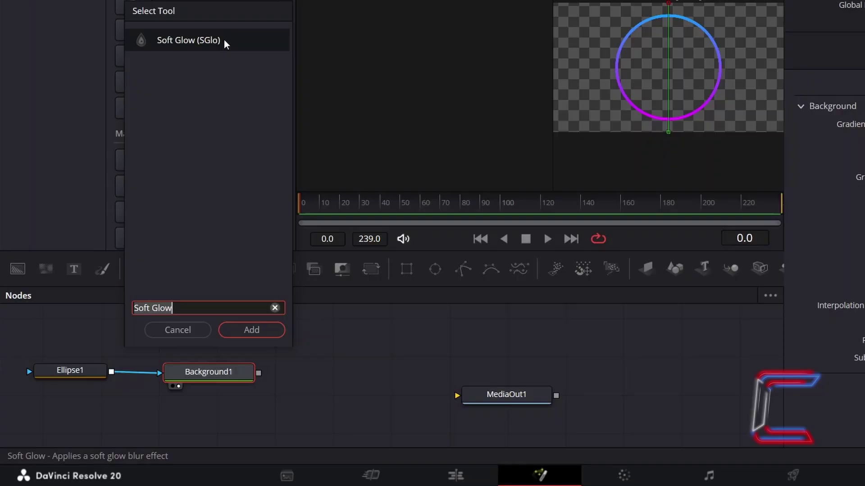
pyautogui.click(252, 330)
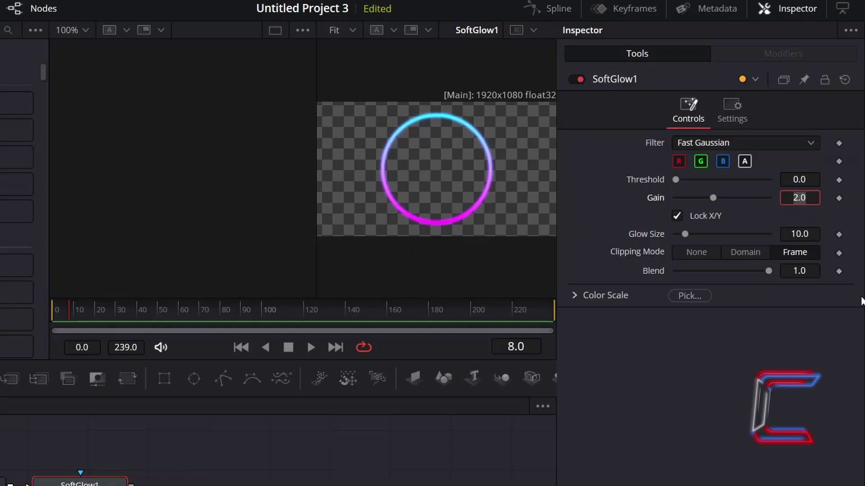
# Step: Set the Soft Glow gain to 3 and its glow size to 12.5
pyautogui.write('3')
pyautogui.press('Tab')
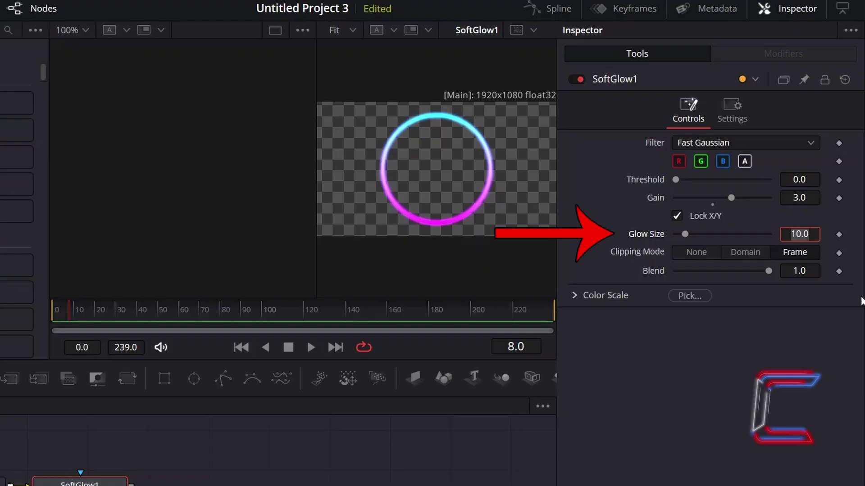
pyautogui.write('12.5')
pyautogui.press('Tab')
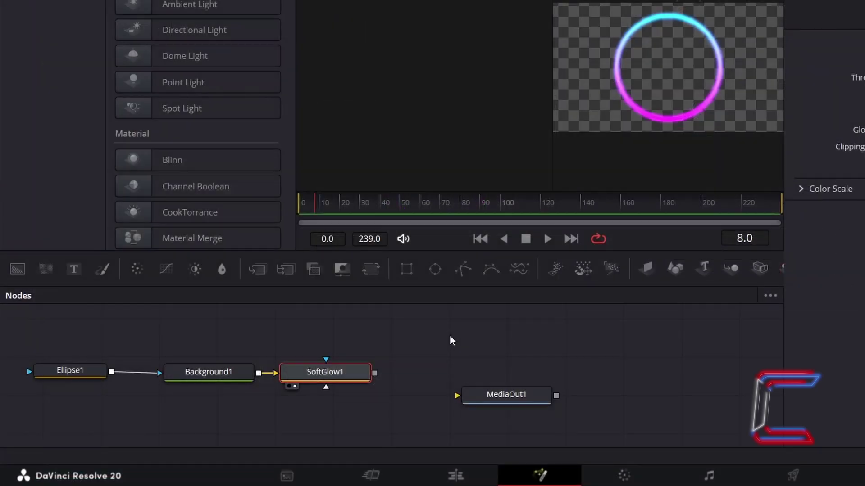
# Step: Add an unconnected Merge node in the empty area above the SoftGlow1 node
pyautogui.click(339, 328)
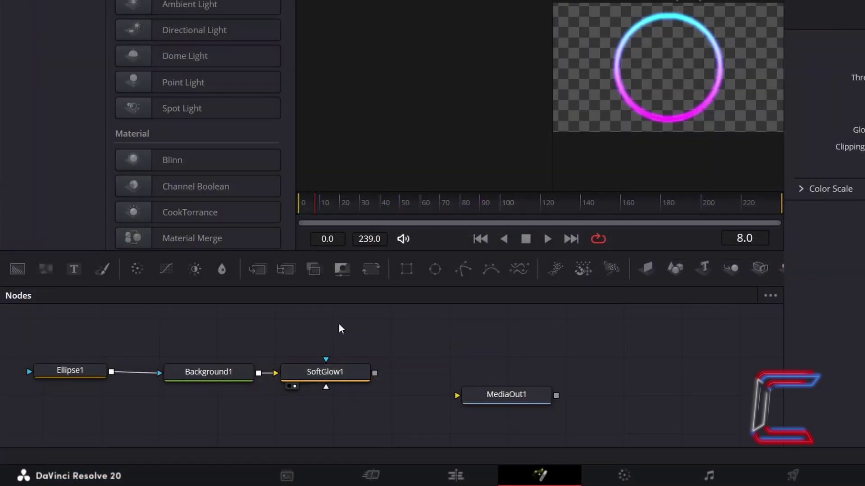
pyautogui.click(263, 276)
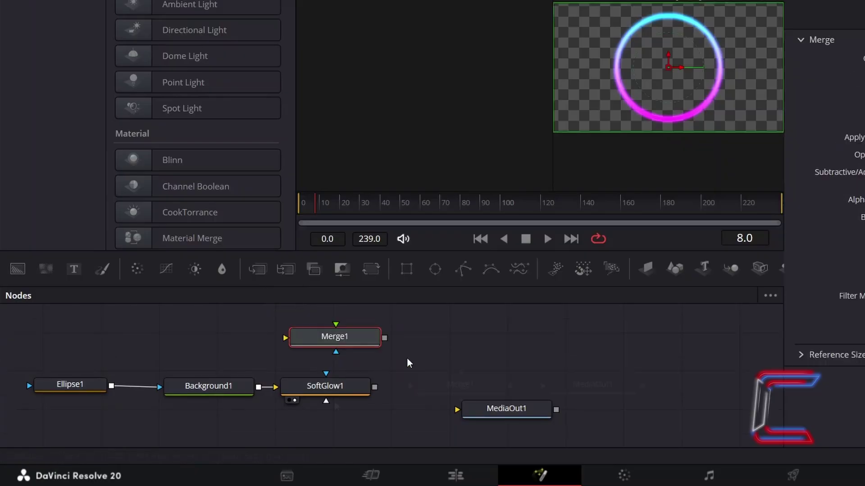
# Step: Connect the SoftGlow1 output to Merge1's foreground input and the Merge1 output to MediaOut1
pyautogui.moveTo(374, 387); pyautogui.dragTo(543, 386)
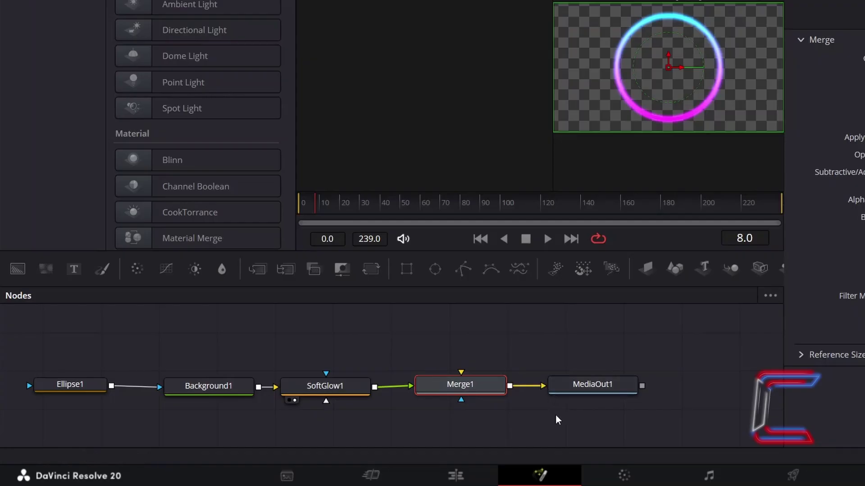
# Step: Add a FastNoise node above Merge1 and connect its output to Merge1's background input
pyautogui.click(487, 423)
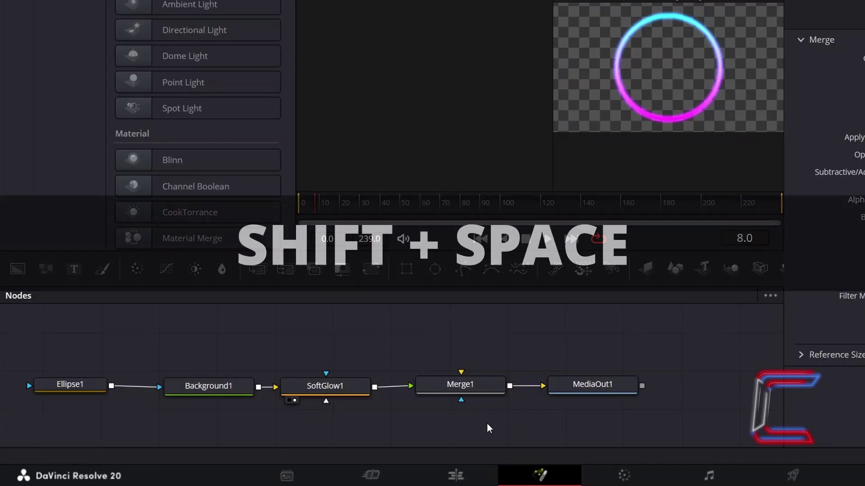
pyautogui.hotkey('shift', 'space')
pyautogui.write('FastNoise')
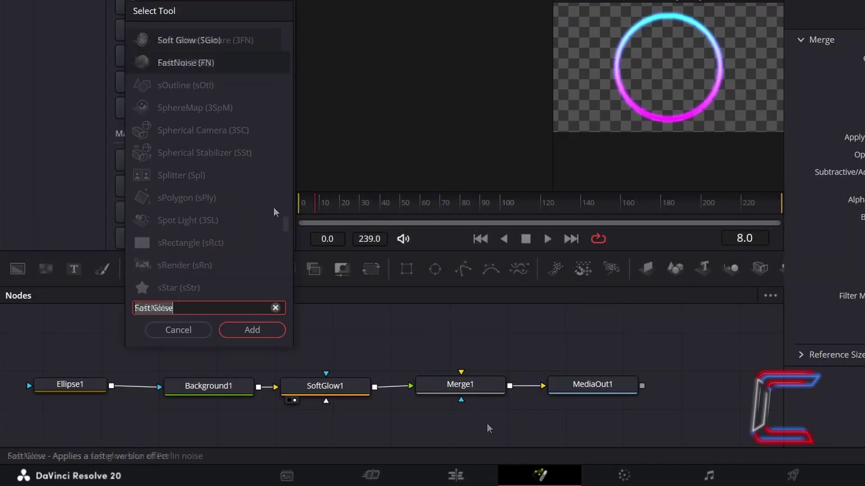
pyautogui.click(268, 333)
pyautogui.click(464, 331)
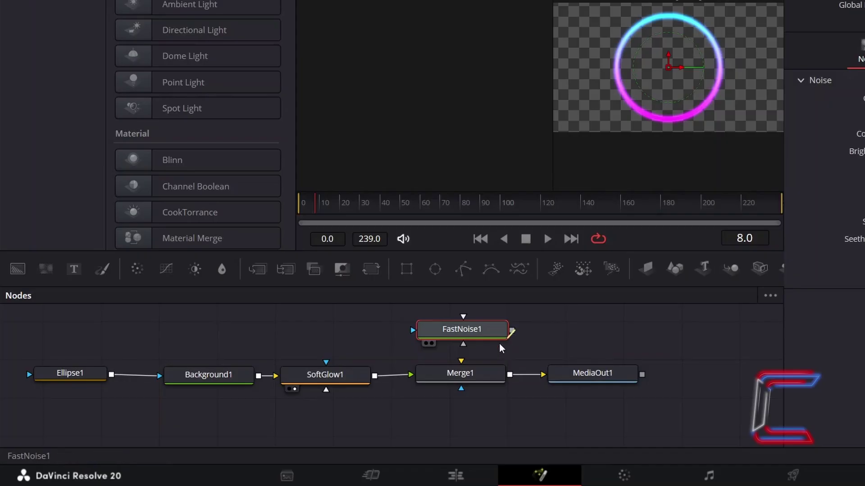
pyautogui.moveTo(511, 332); pyautogui.dragTo(460, 361)
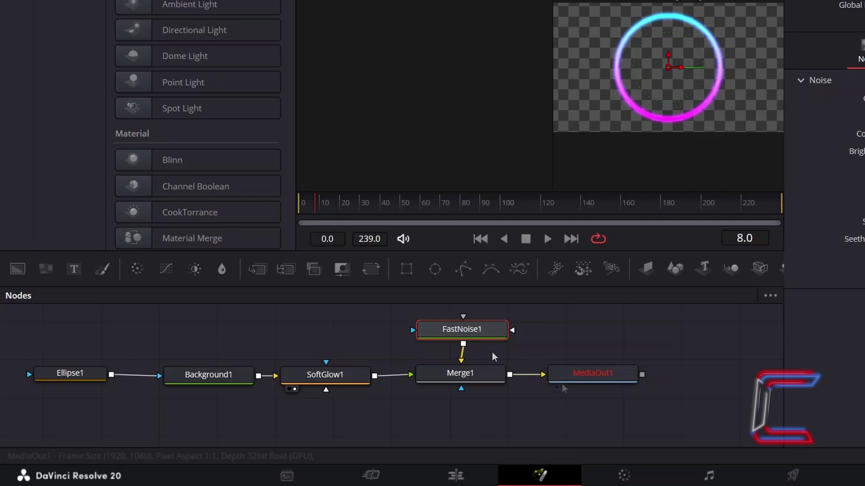
# Step: Show MediaOut1 in the second viewer and set the Merge1 operator to In
pyautogui.moveTo(569, 384)
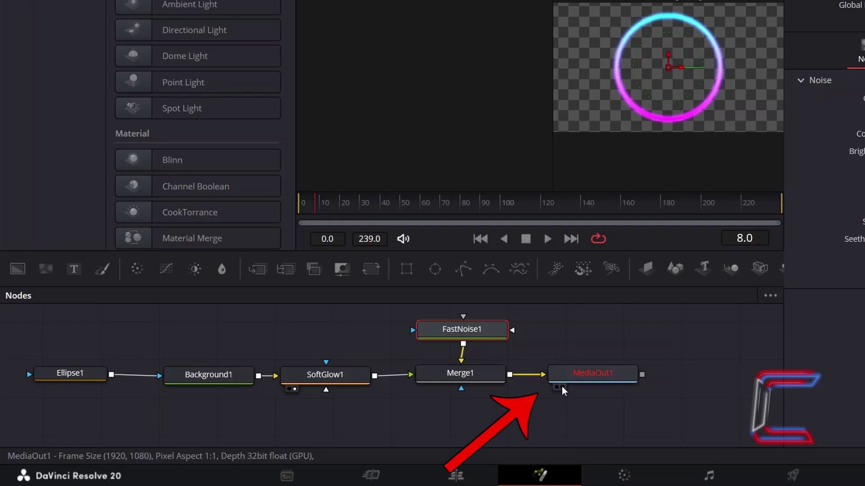
pyautogui.click(562, 388)
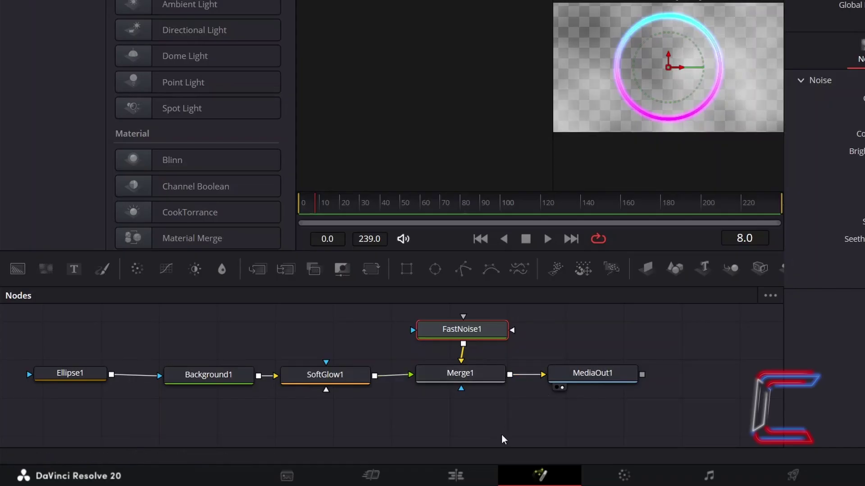
pyautogui.click(494, 372)
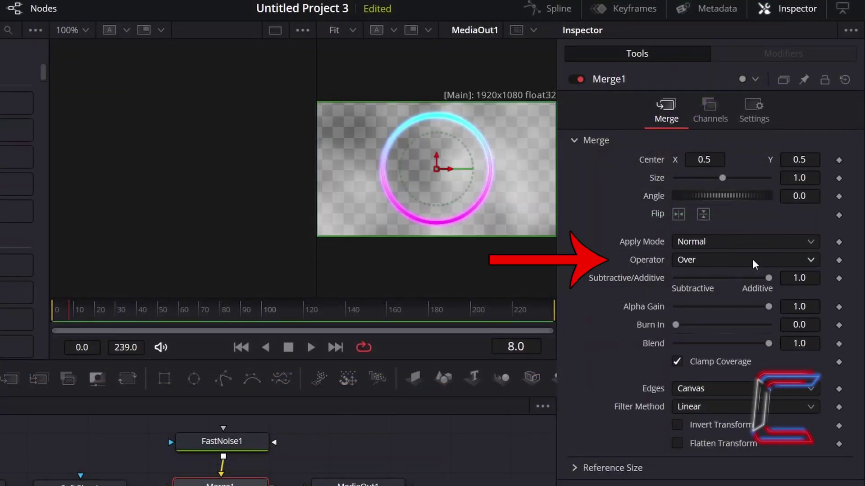
pyautogui.click(754, 263)
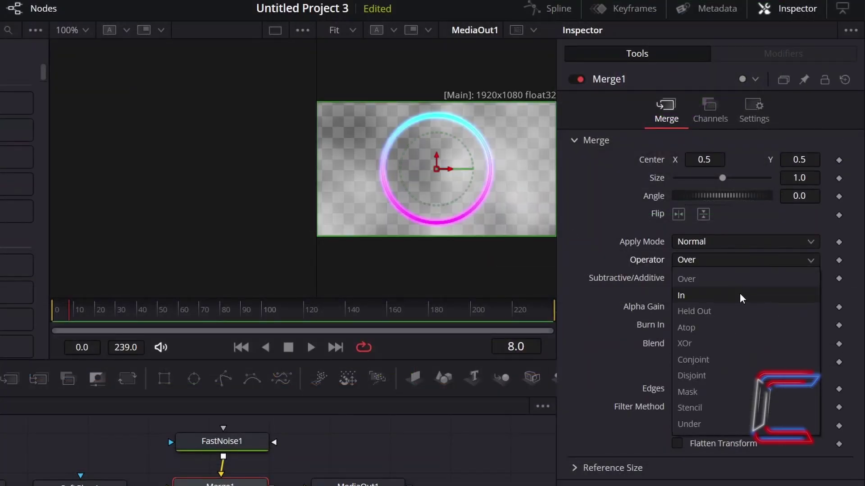
pyautogui.press('Escape')
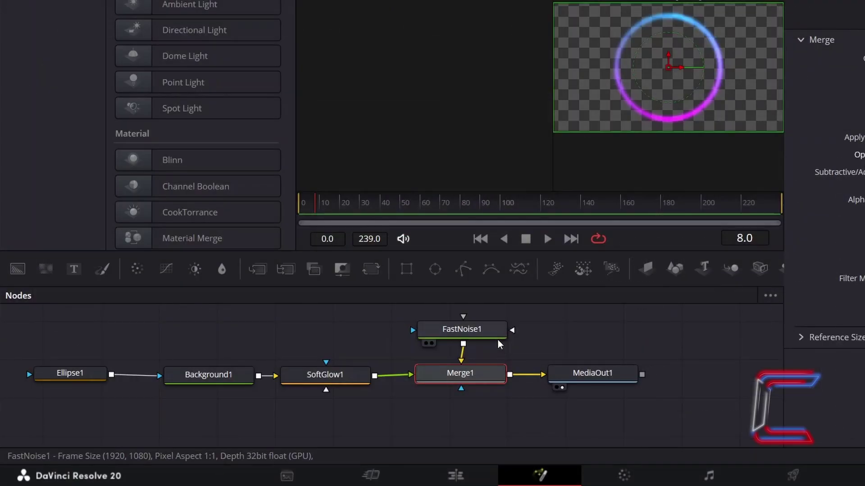
# Step: Set the FastNoise1 contrast to 0.6 and its brightness to 0.6
pyautogui.click(496, 334)
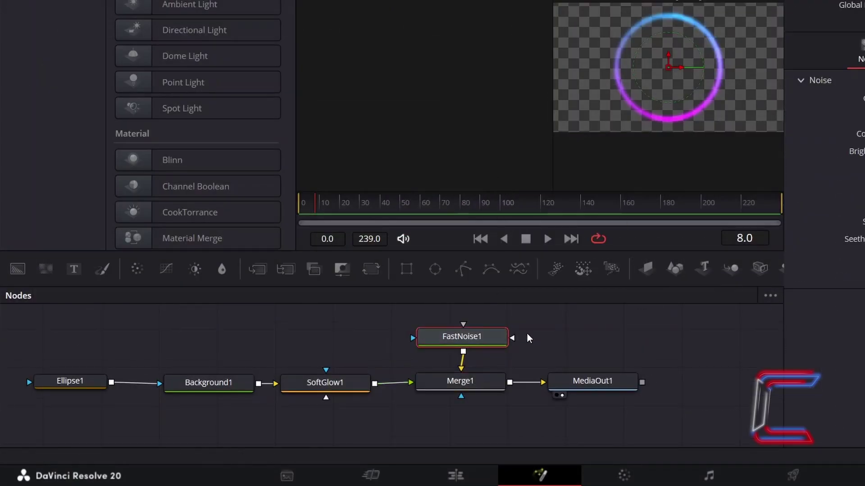
pyautogui.click(794, 238)
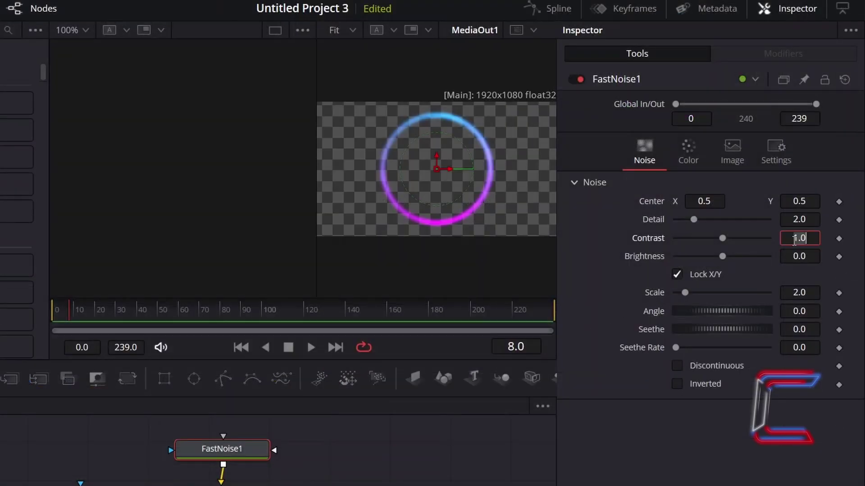
pyautogui.press('BackSpace')
pyautogui.press('BackSpace')
pyautogui.press('BackSpace')
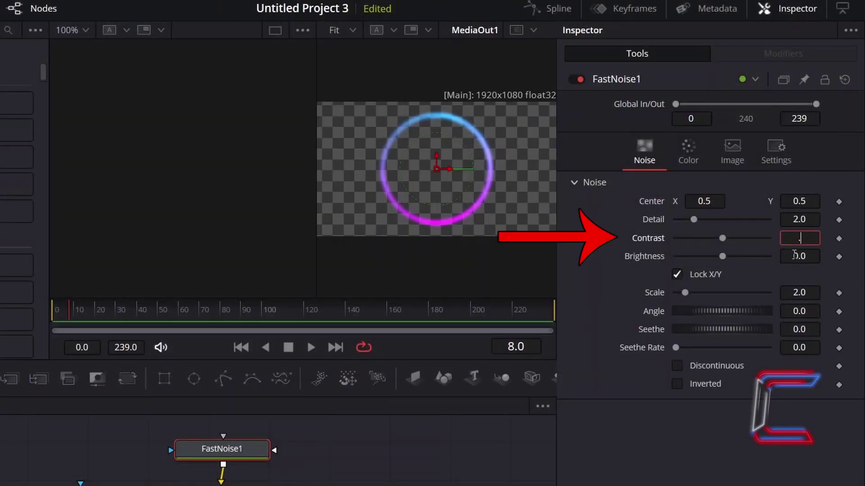
pyautogui.write('.6')
pyautogui.click(794, 256)
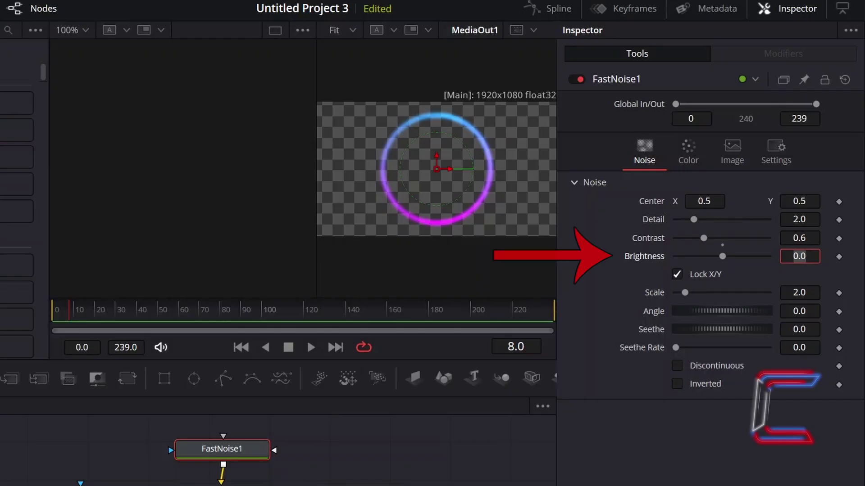
pyautogui.press('BackSpace')
pyautogui.press('BackSpace')
pyautogui.press('BackSpace')
pyautogui.write('.6')
pyautogui.press('Tab')
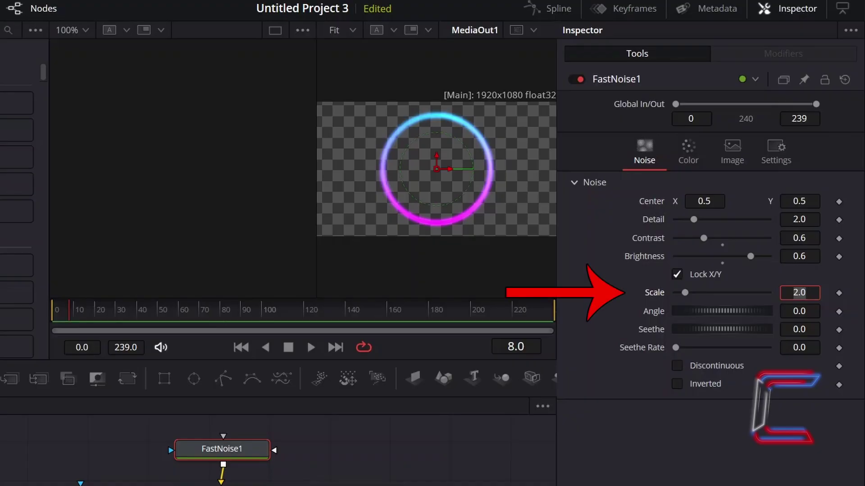
# Step: Set the FastNoise1 scale to 20 and its seethe rate to 0.2
pyautogui.write('20')
pyautogui.press('Tab')
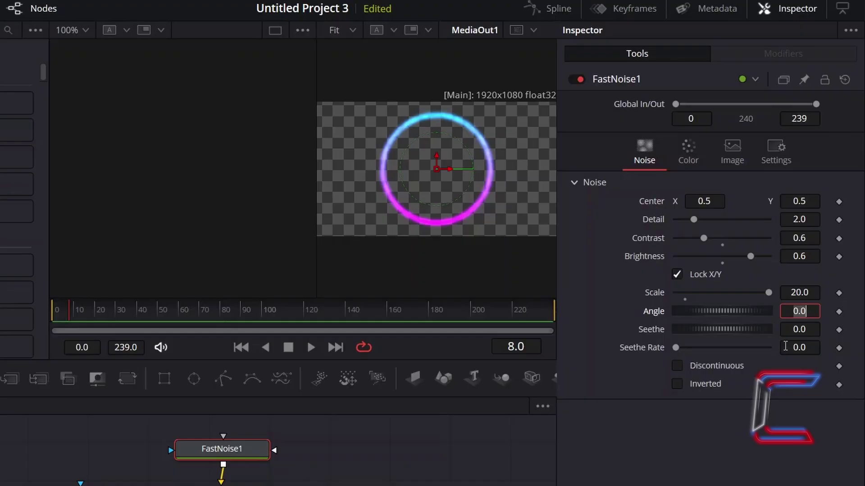
pyautogui.click(812, 346)
pyautogui.write('0.')
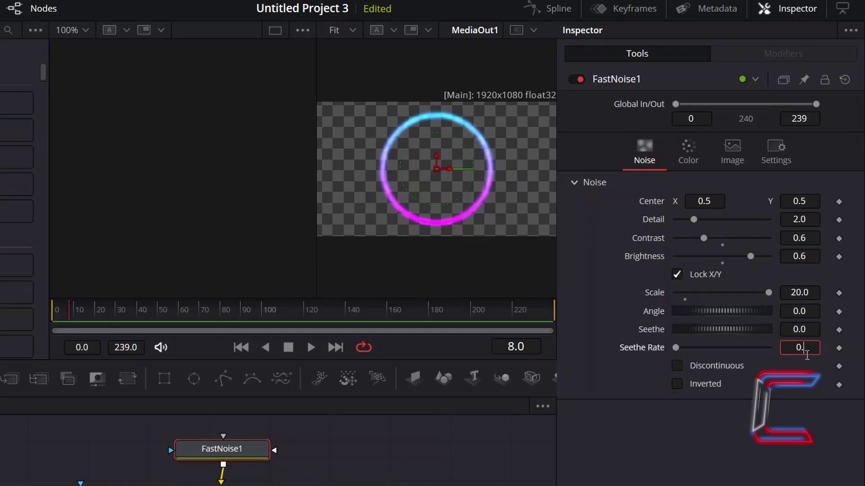
pyautogui.write('2')
pyautogui.press('Tab')
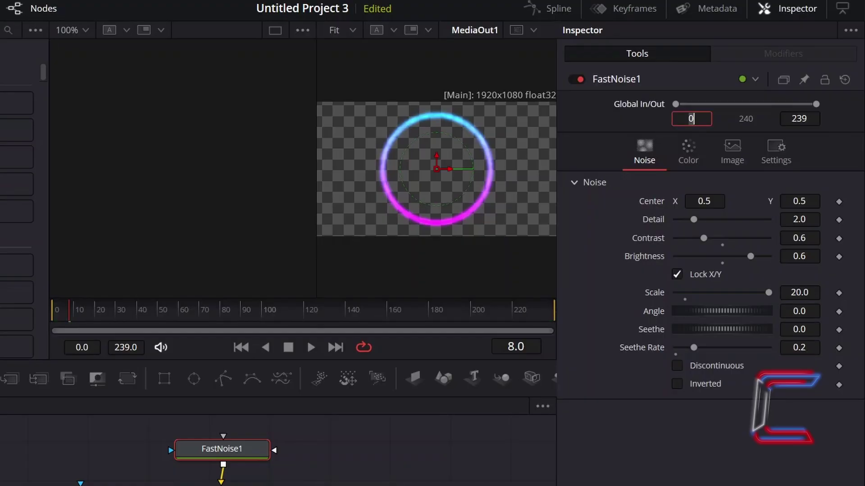